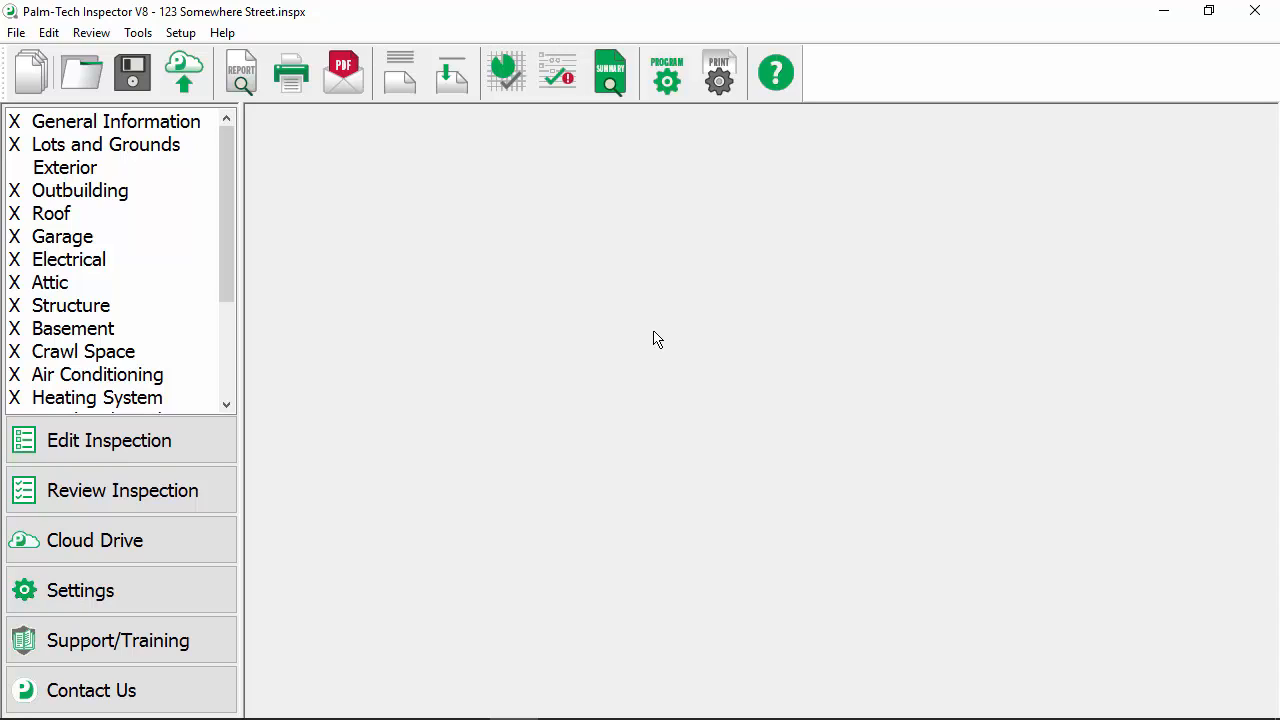
# Run the completeness check on the inspection and rate the incomplete Exterior Storm Windows line Not Present.
pyautogui.click(201, 477)
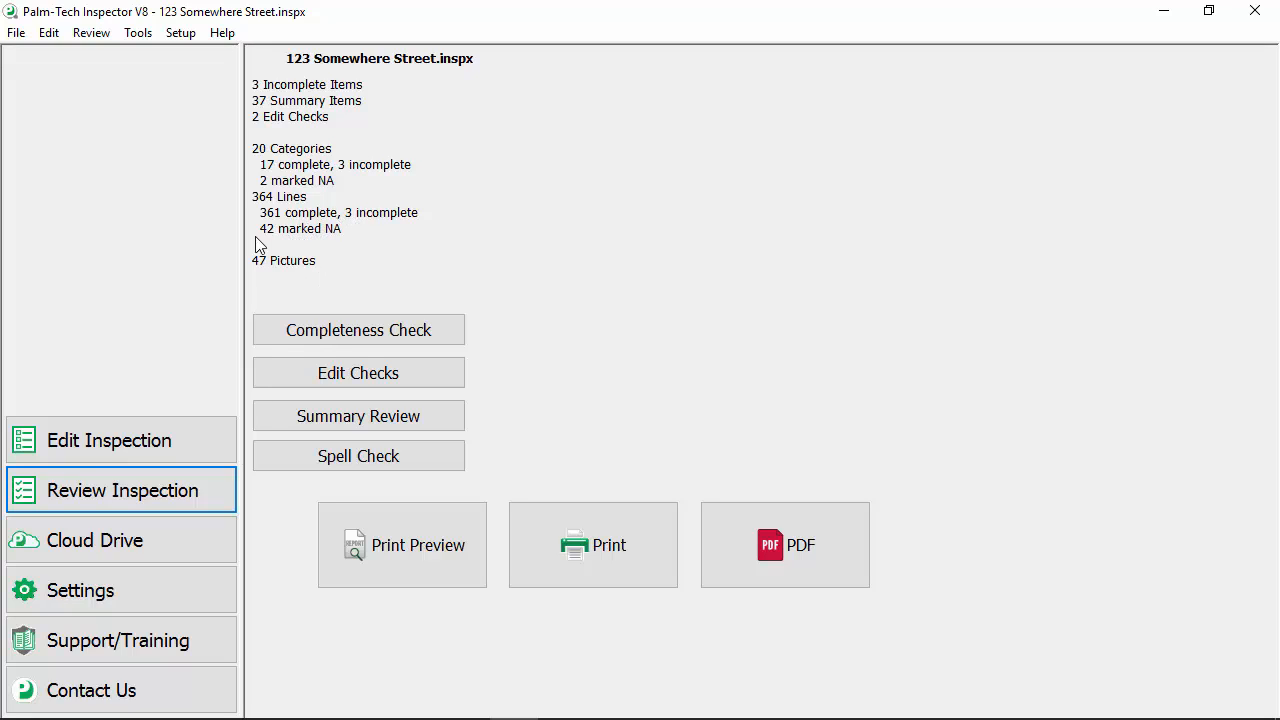
pyautogui.click(417, 342)
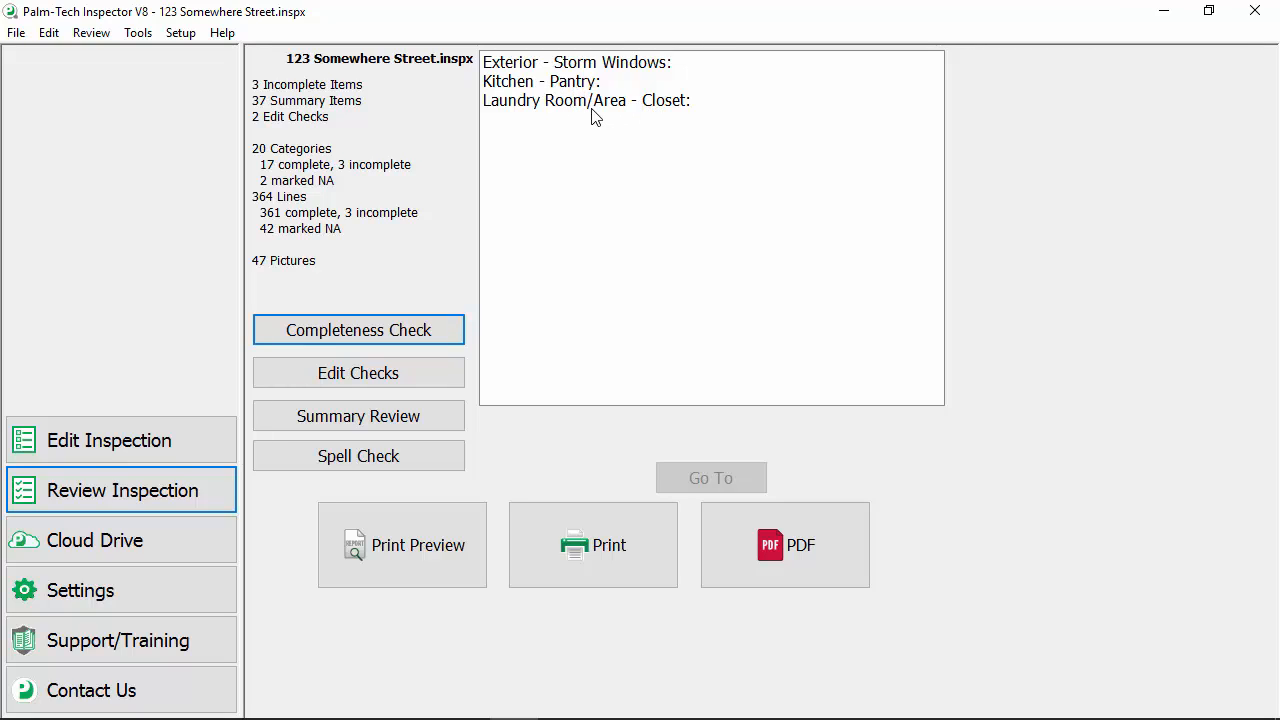
pyautogui.doubleClick(597, 70)
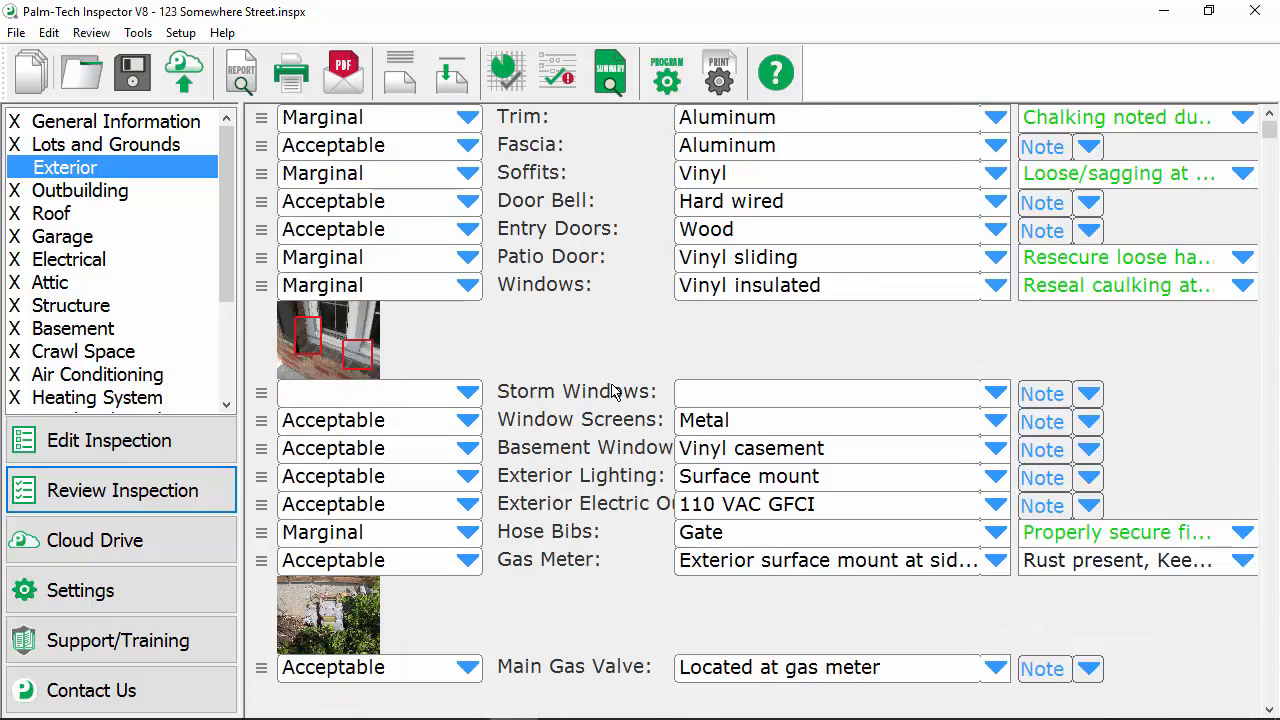
pyautogui.scroll(-1, 615, 392)
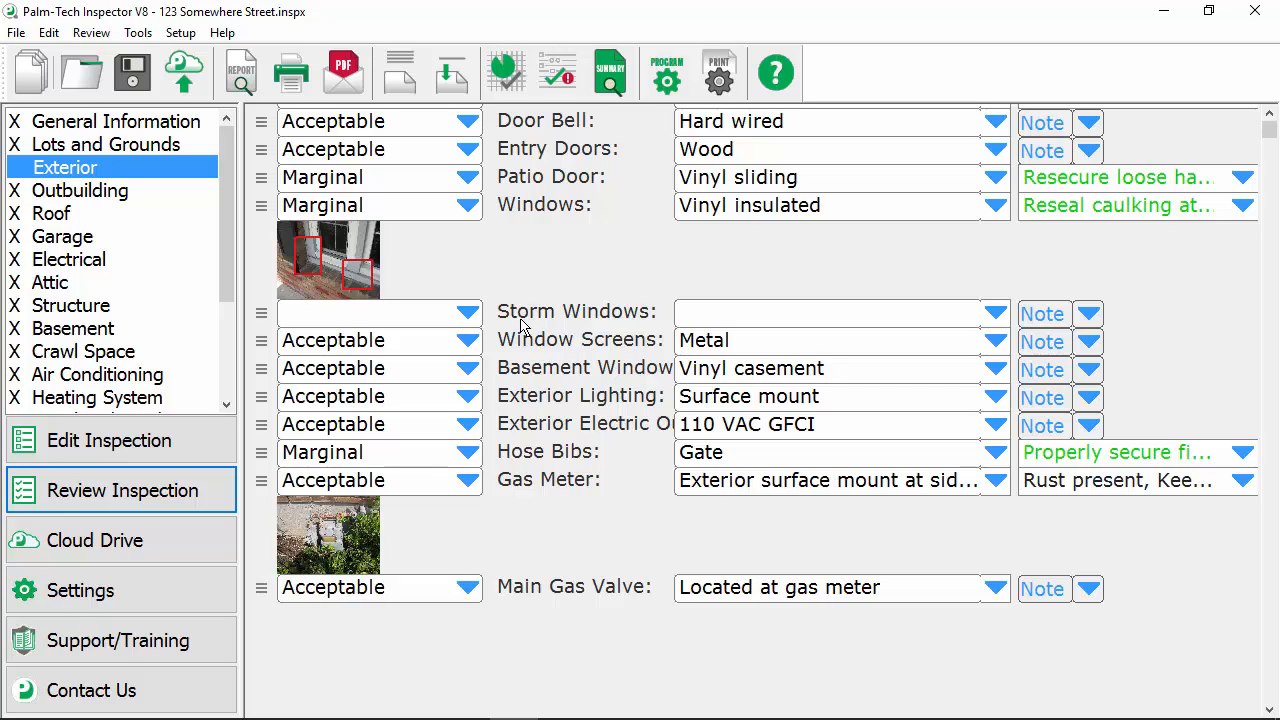
pyautogui.click(466, 316)
pyautogui.click(401, 368)
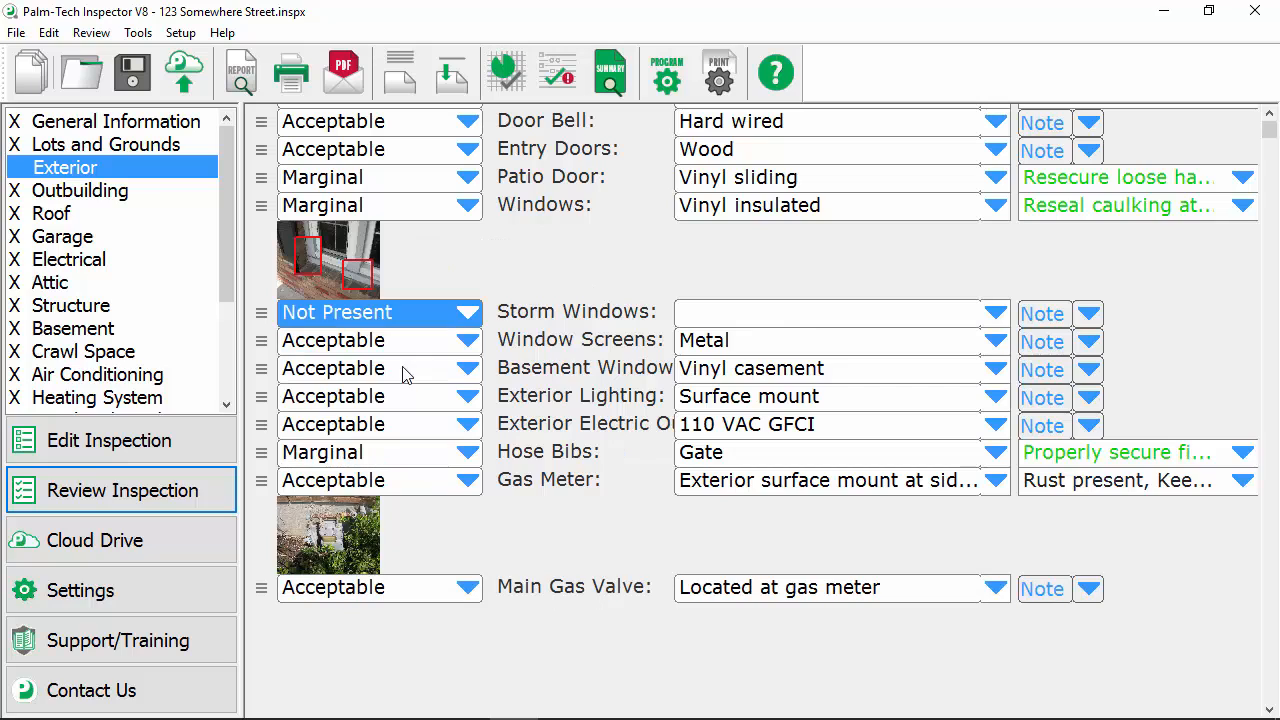
# Go to the incomplete Kitchen Pantry line from the inspection review and rate it Not Applicable.
pyautogui.click(166, 503)
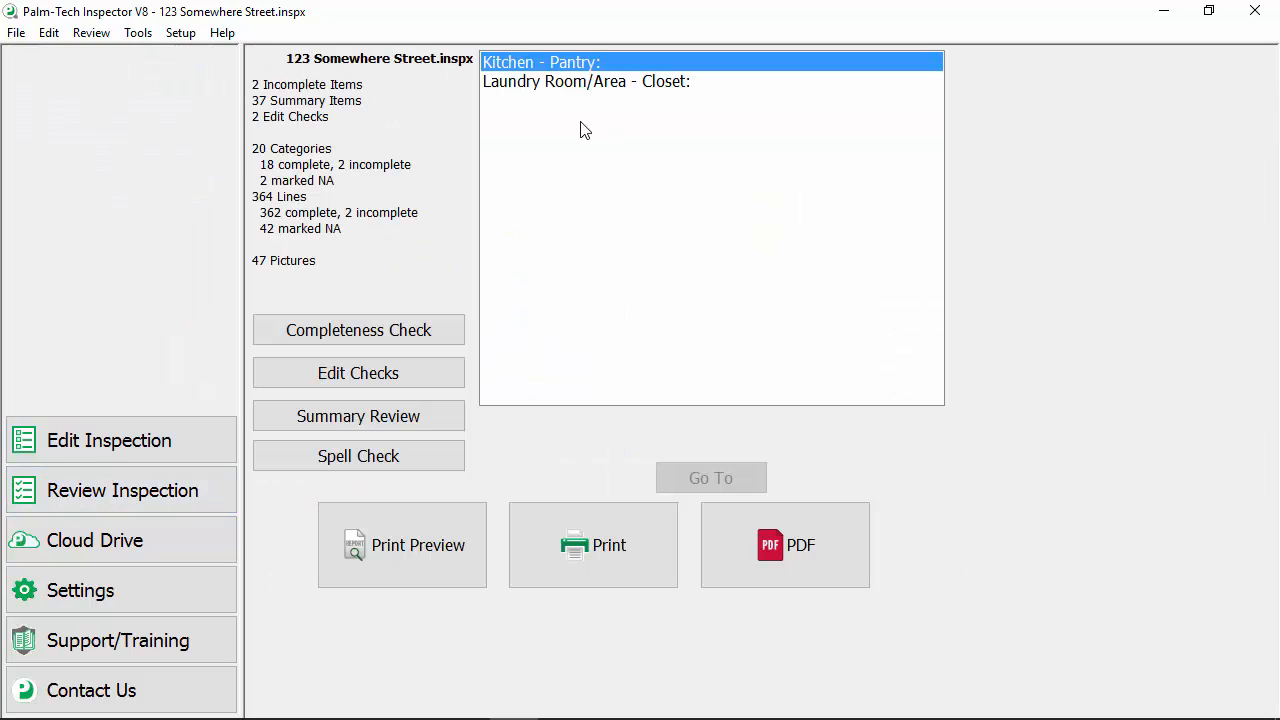
pyautogui.doubleClick(615, 72)
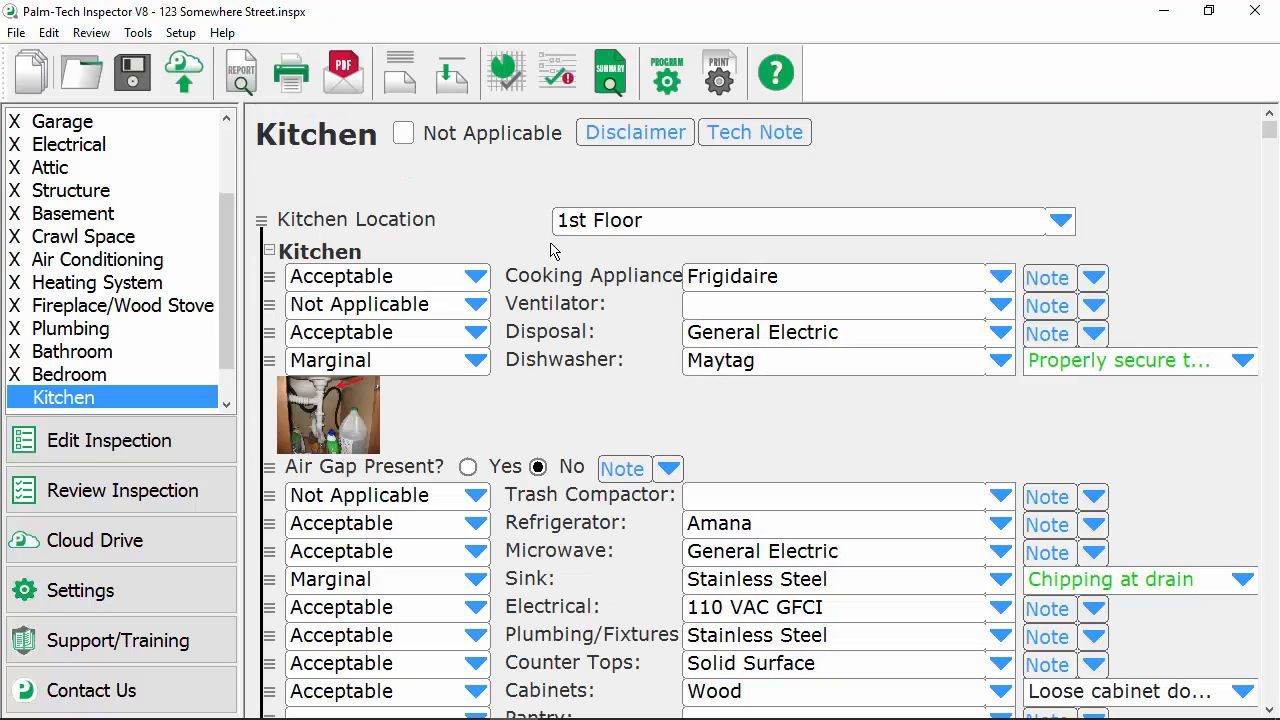
pyautogui.scroll(-2, 495, 425)
pyautogui.scroll(-7, 497, 423)
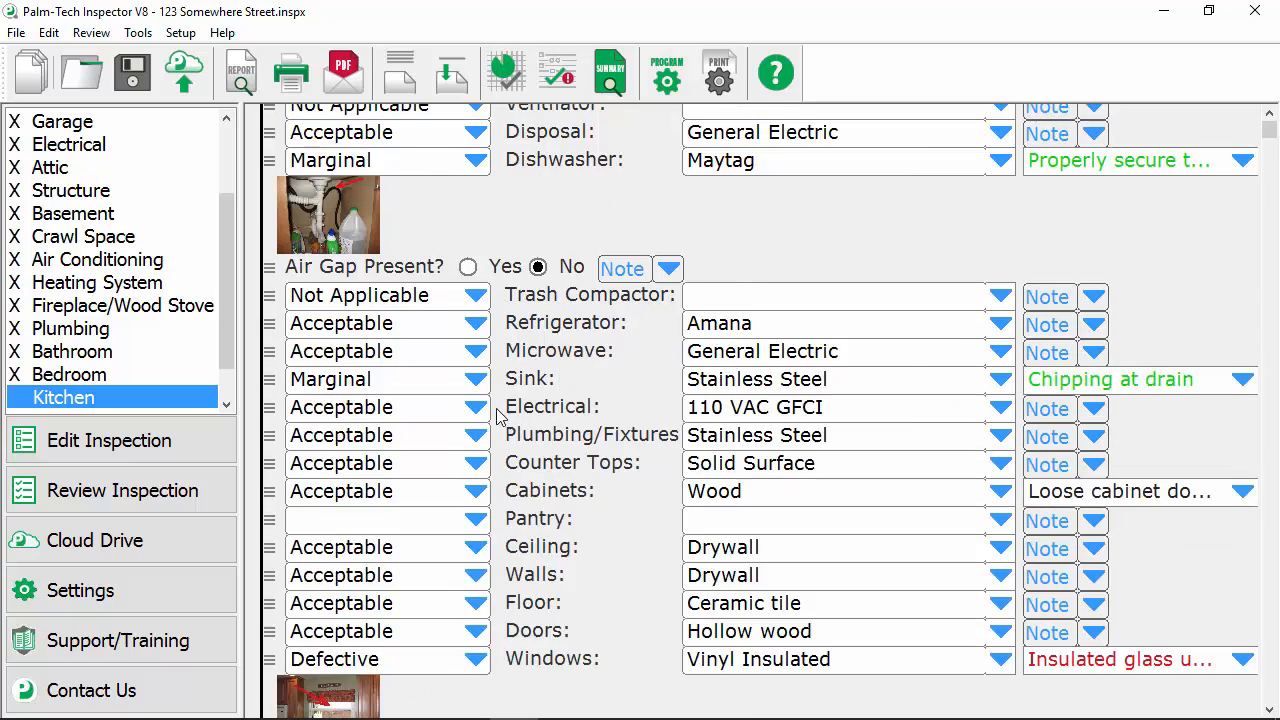
pyautogui.click(471, 400)
pyautogui.click(366, 545)
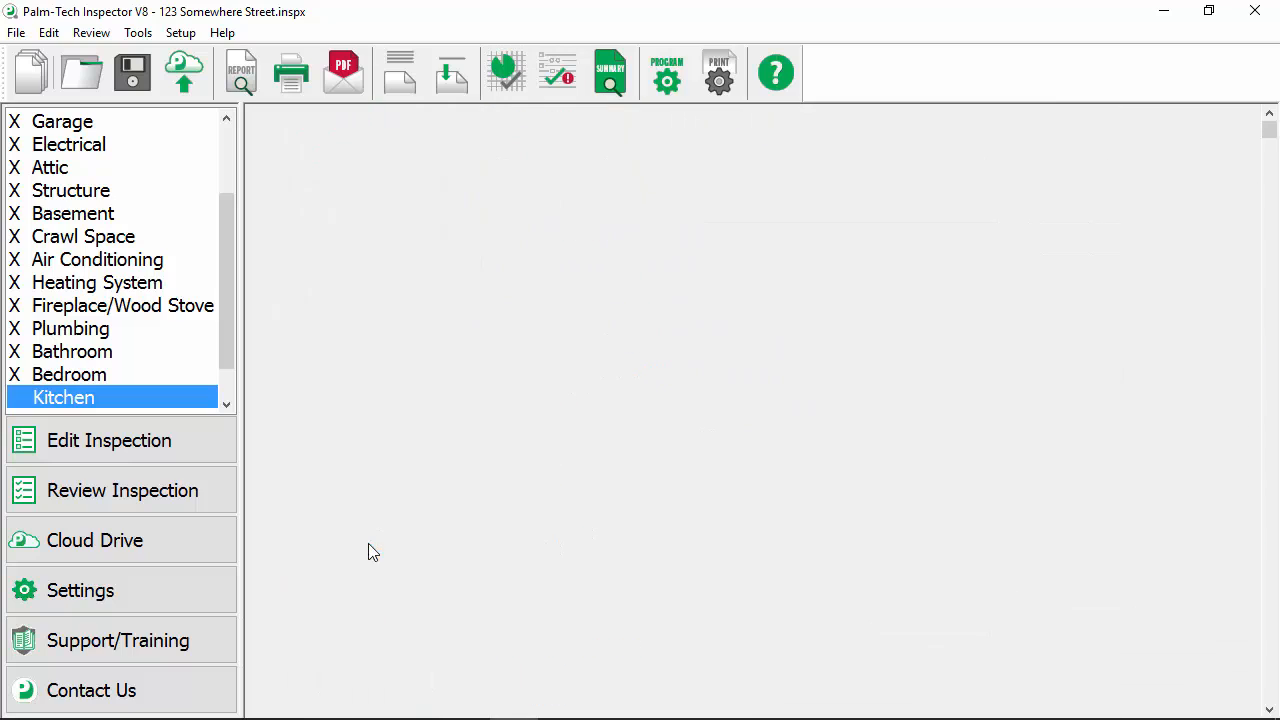
# Go to the incomplete Laundry Room/Area Closet line from the inspection review and rate it Not Applicable.
pyautogui.click(206, 494)
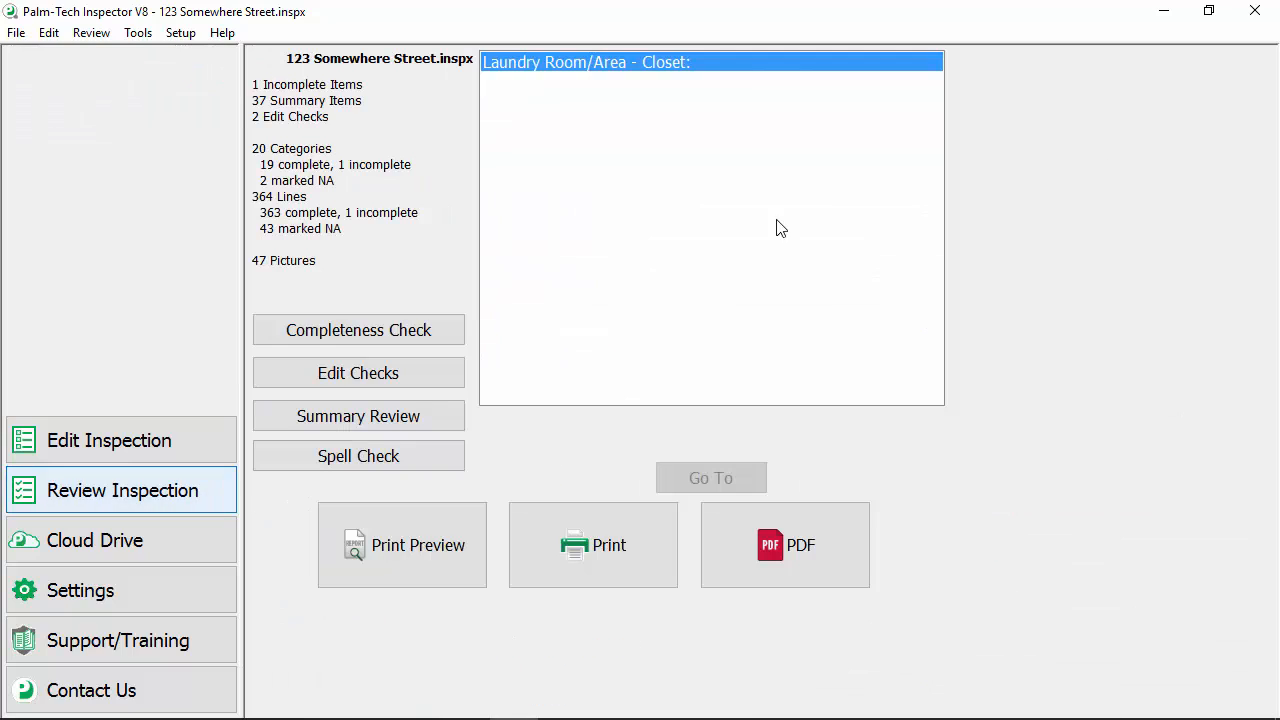
pyautogui.doubleClick(726, 66)
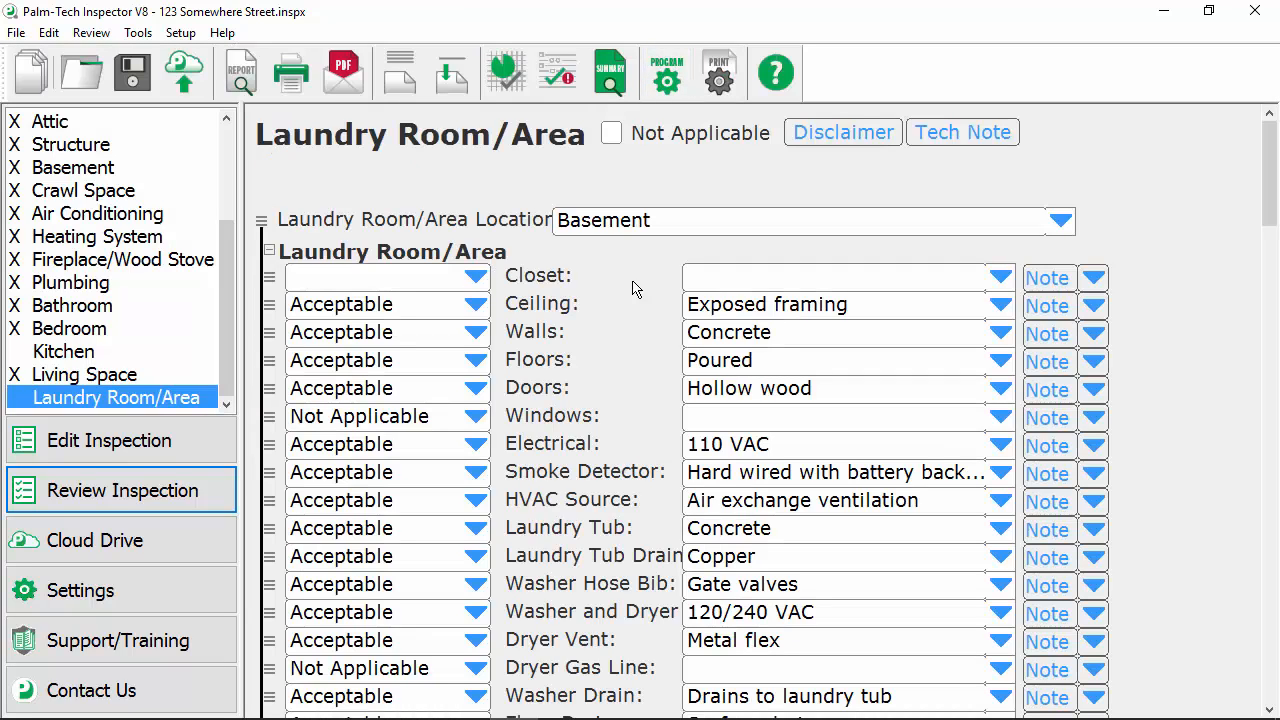
pyautogui.click(453, 285)
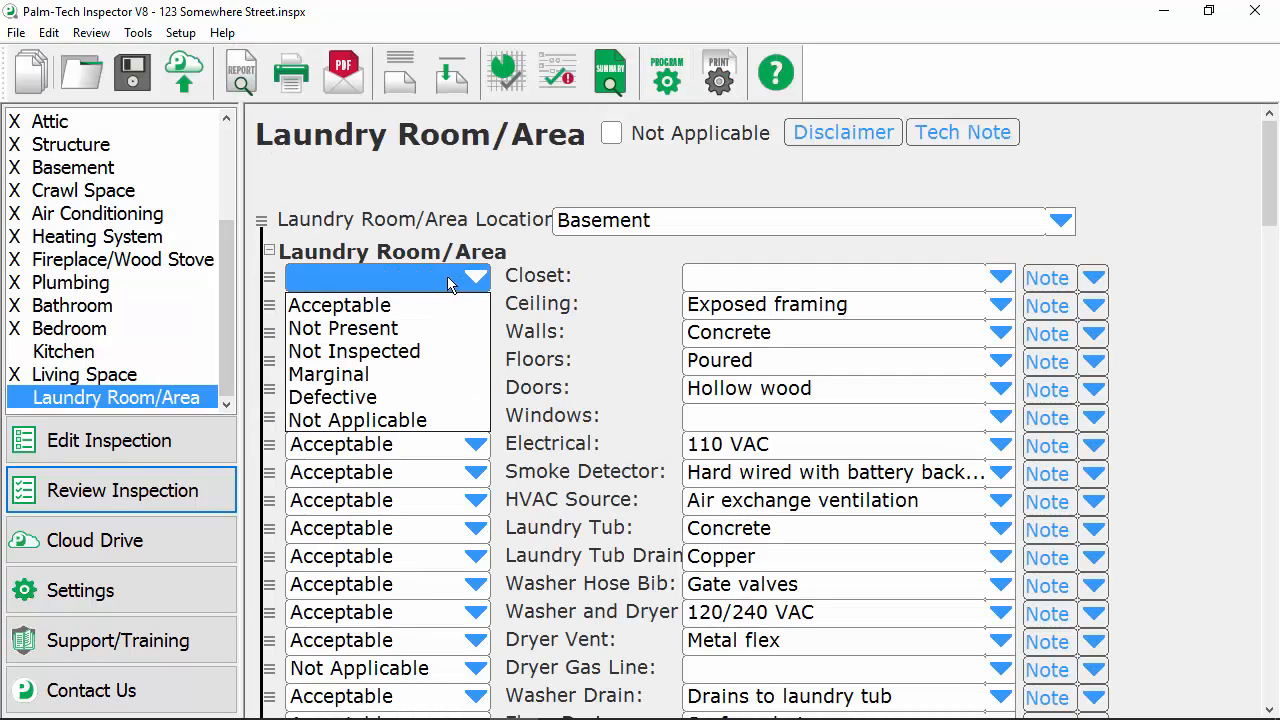
pyautogui.click(380, 420)
# Run the edit checks and write the note "Missing handrails" for the flagged Structure Stairs/Handrails line.
pyautogui.click(143, 500)
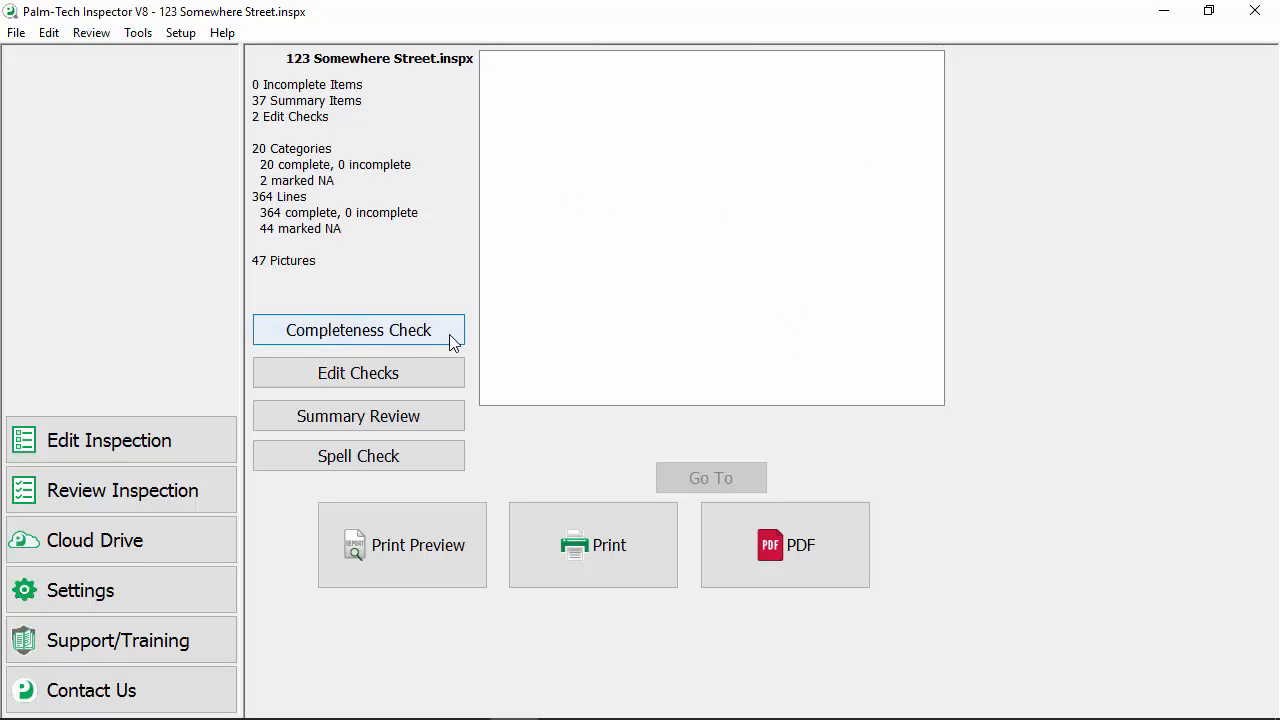
pyautogui.click(358, 373)
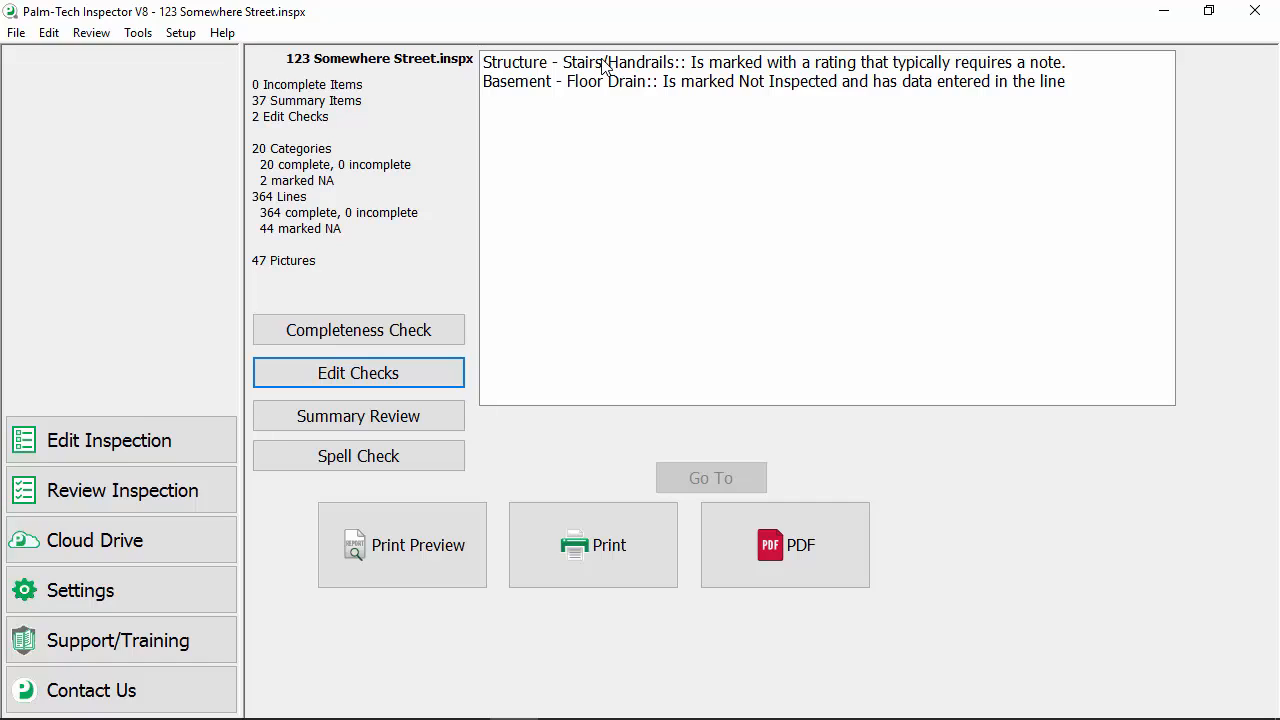
pyautogui.doubleClick(749, 64)
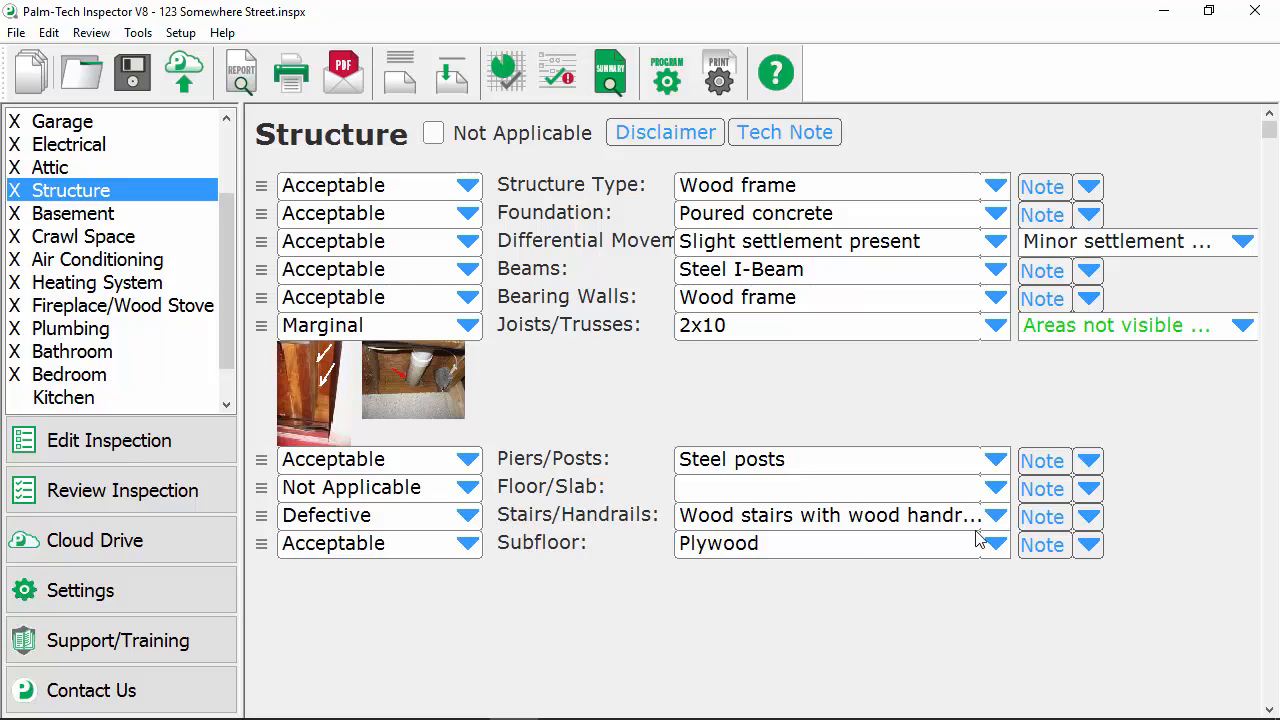
pyautogui.click(1036, 522)
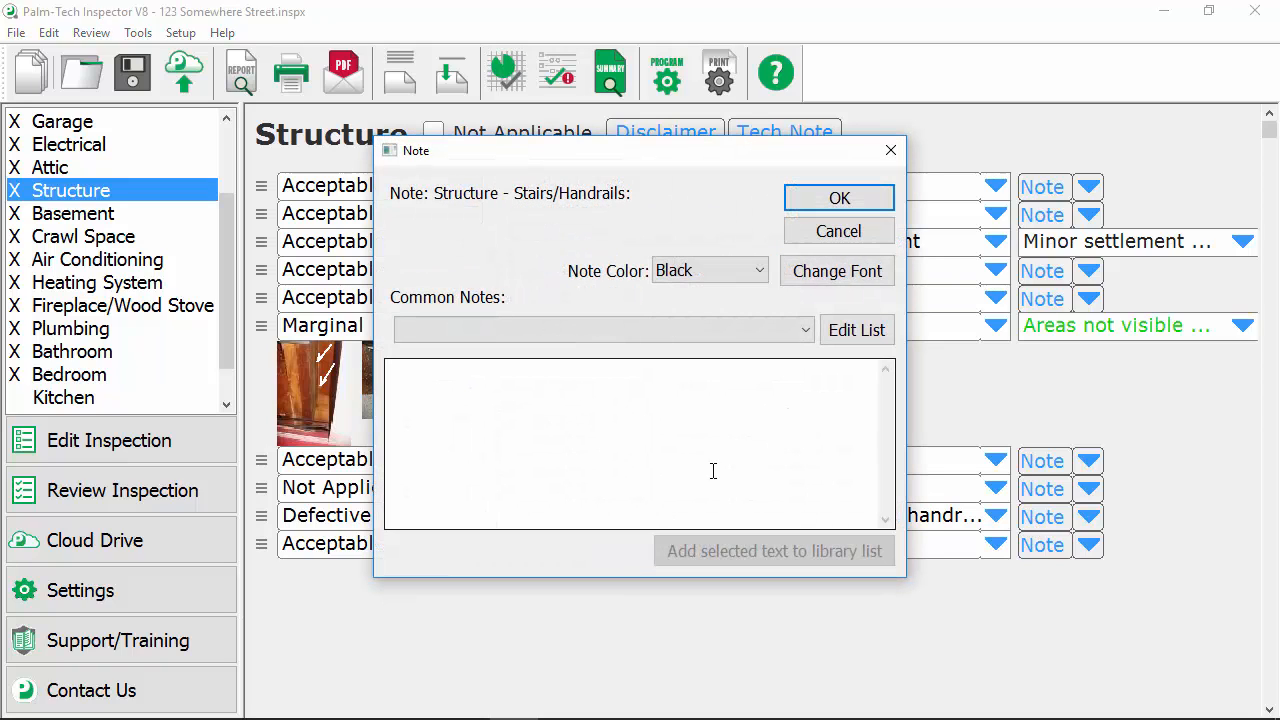
pyautogui.click(710, 460)
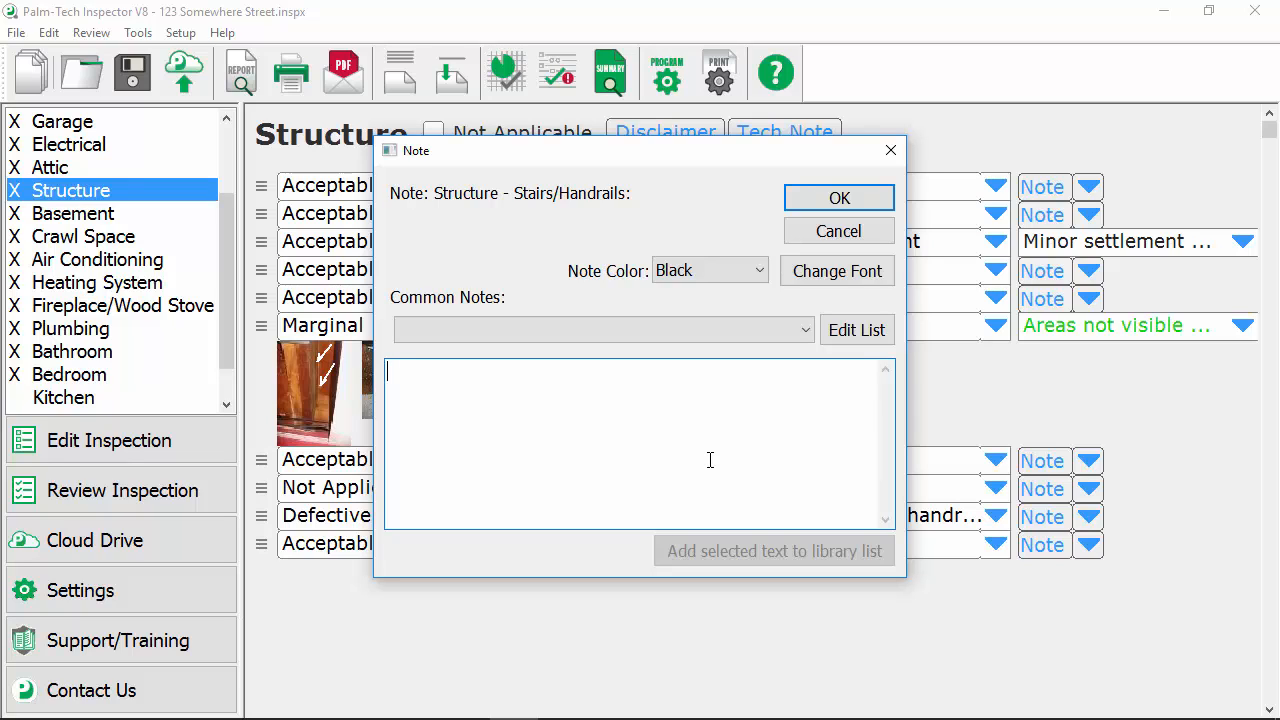
pyautogui.write('M')
pyautogui.press('BackSpace')
pyautogui.write('Missing handrails')
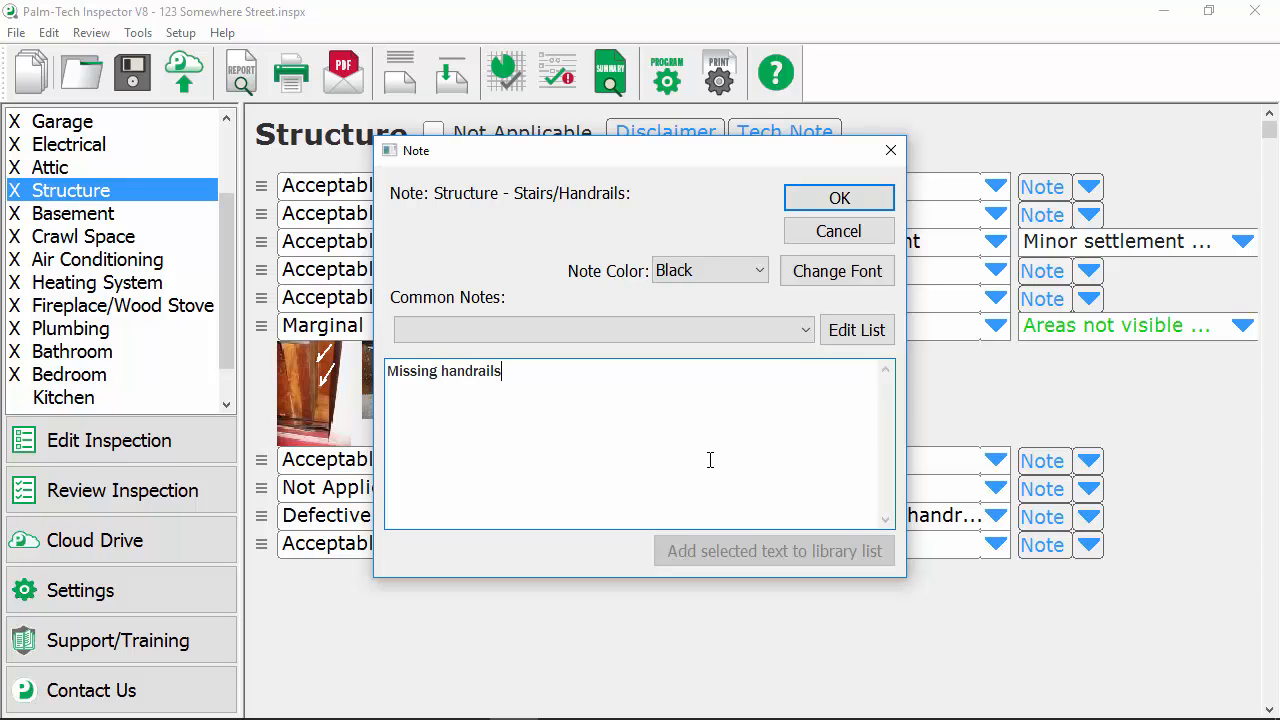
# Set the Stairs/Handrails note color to Red and save the note.
pyautogui.click(727, 274)
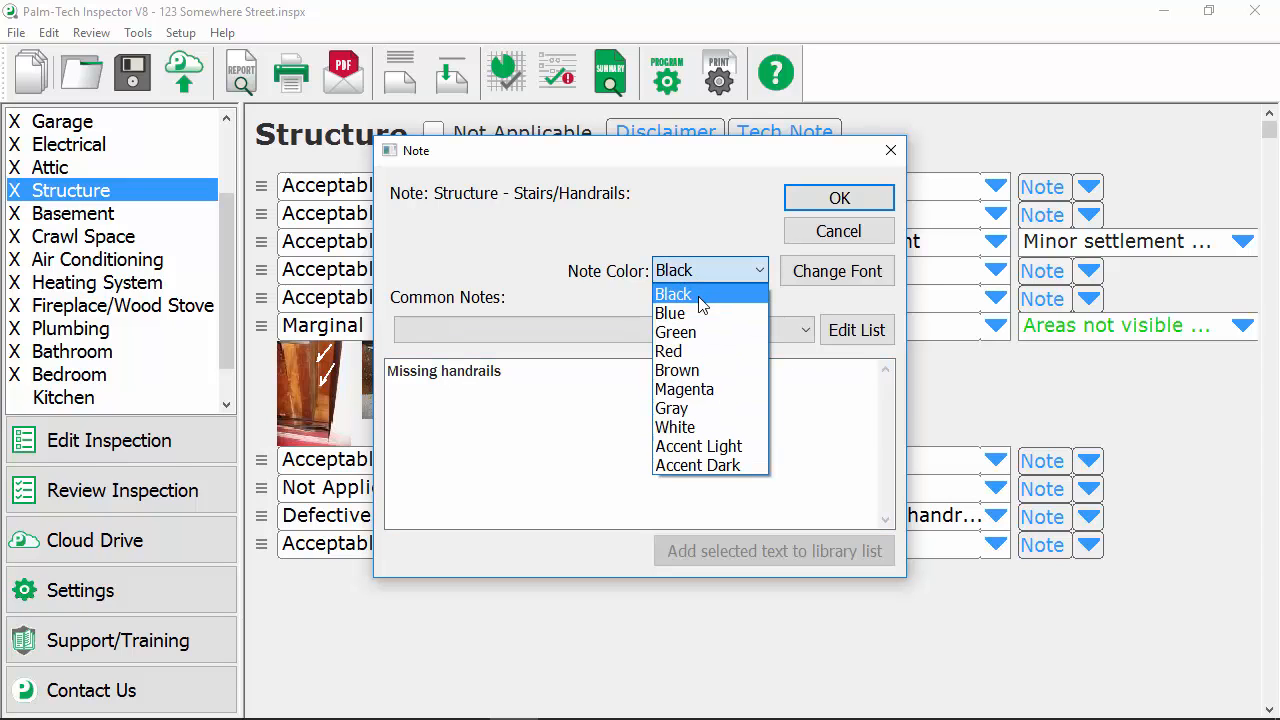
pyautogui.click(700, 352)
pyautogui.click(811, 198)
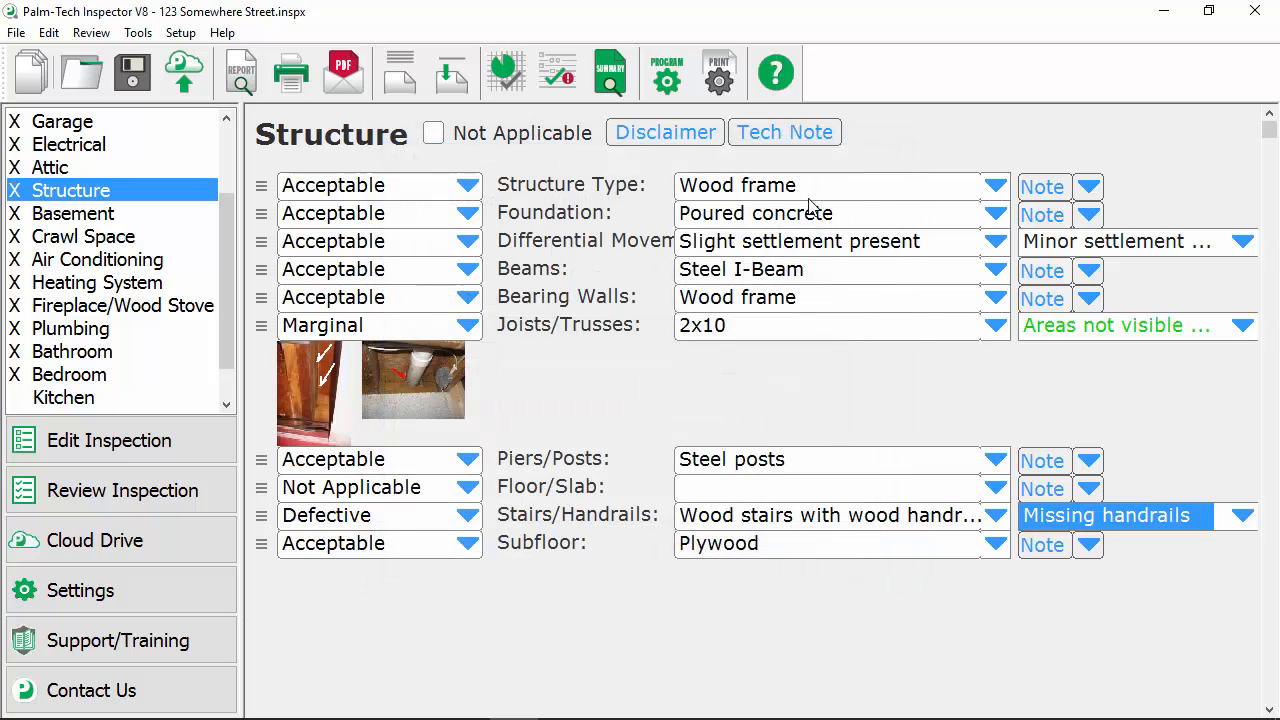
# Review the summary entries for Garage Service Doors and Lots and Grounds Porch and Vegetation, and open and close Spell Check without starting it.
pyautogui.click(97, 495)
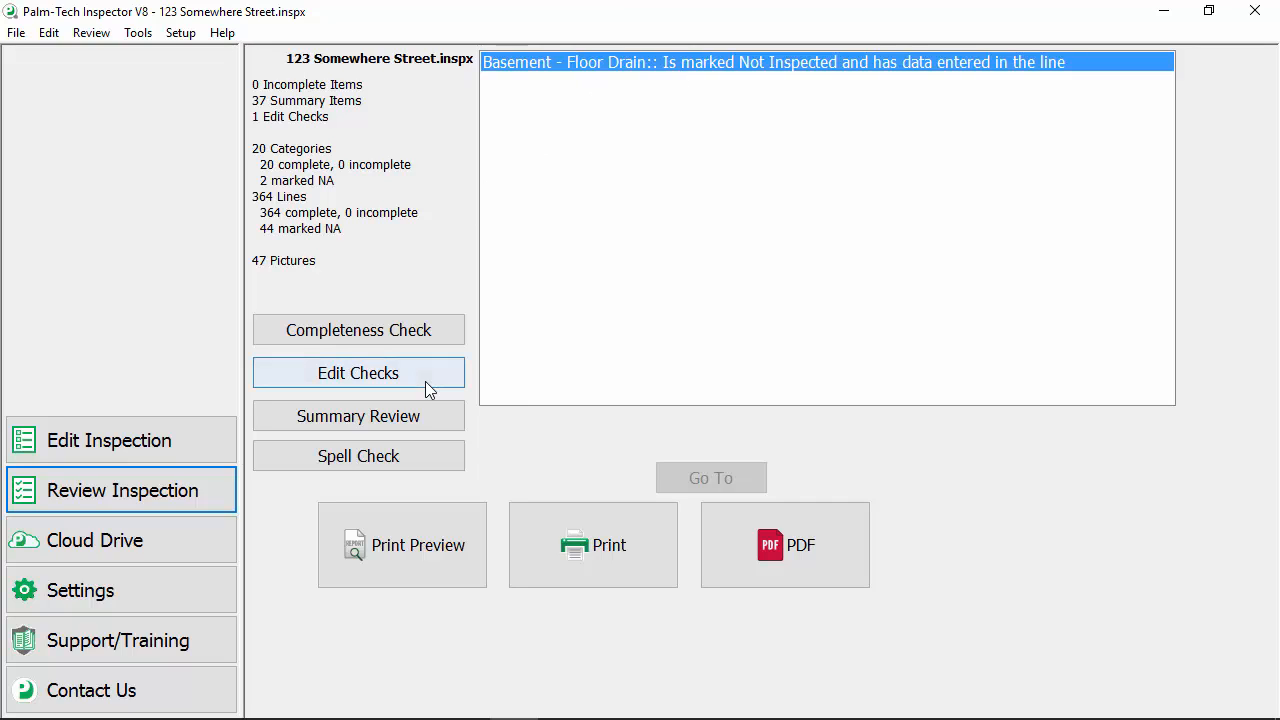
pyautogui.click(424, 418)
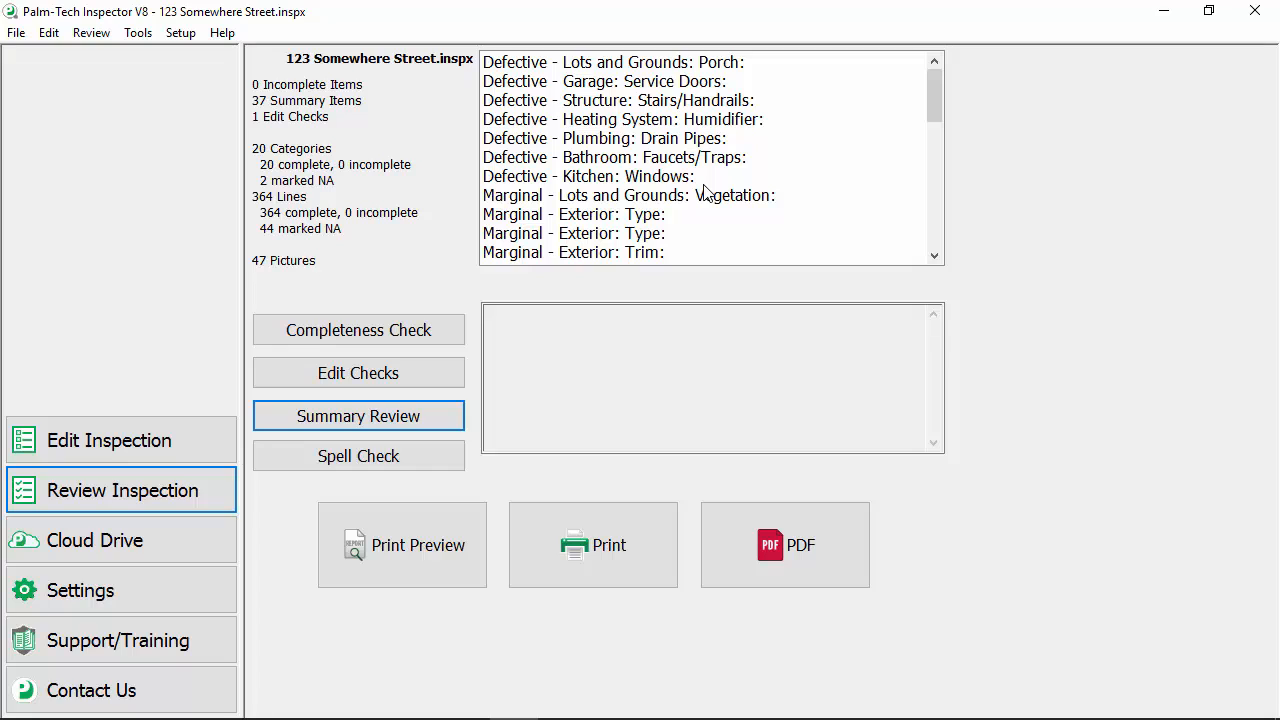
pyautogui.click(603, 83)
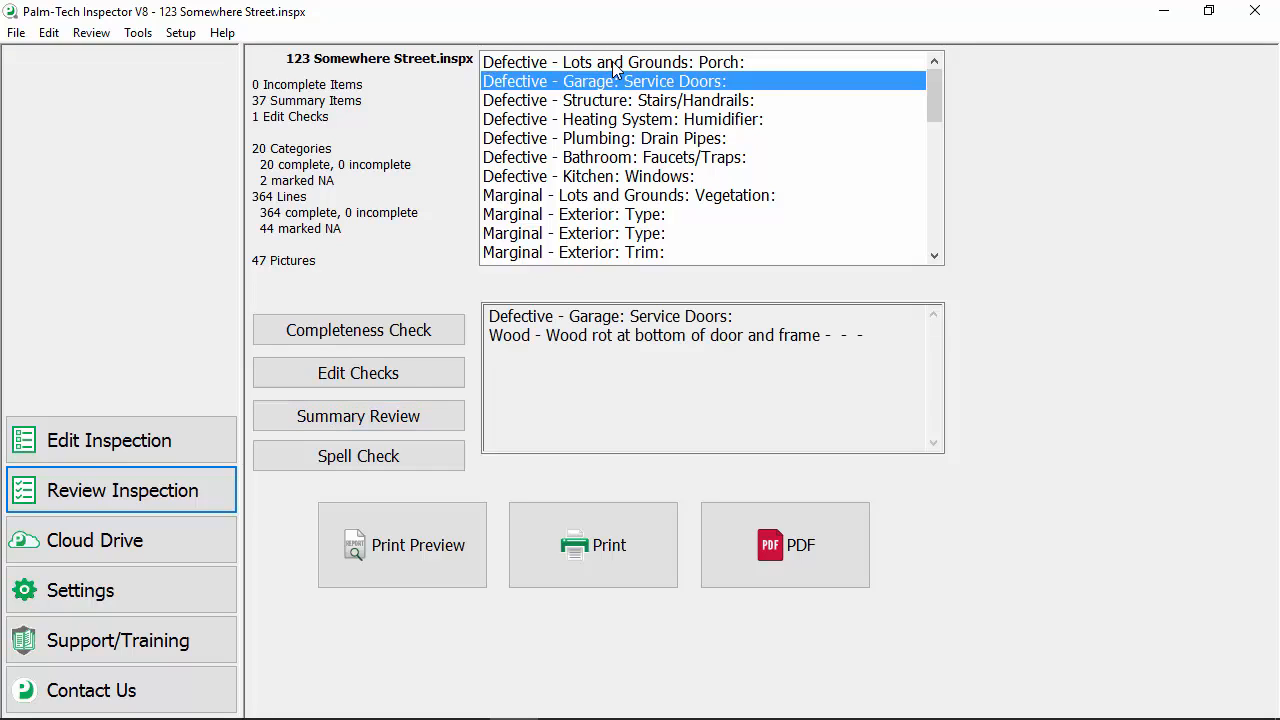
pyautogui.click(616, 63)
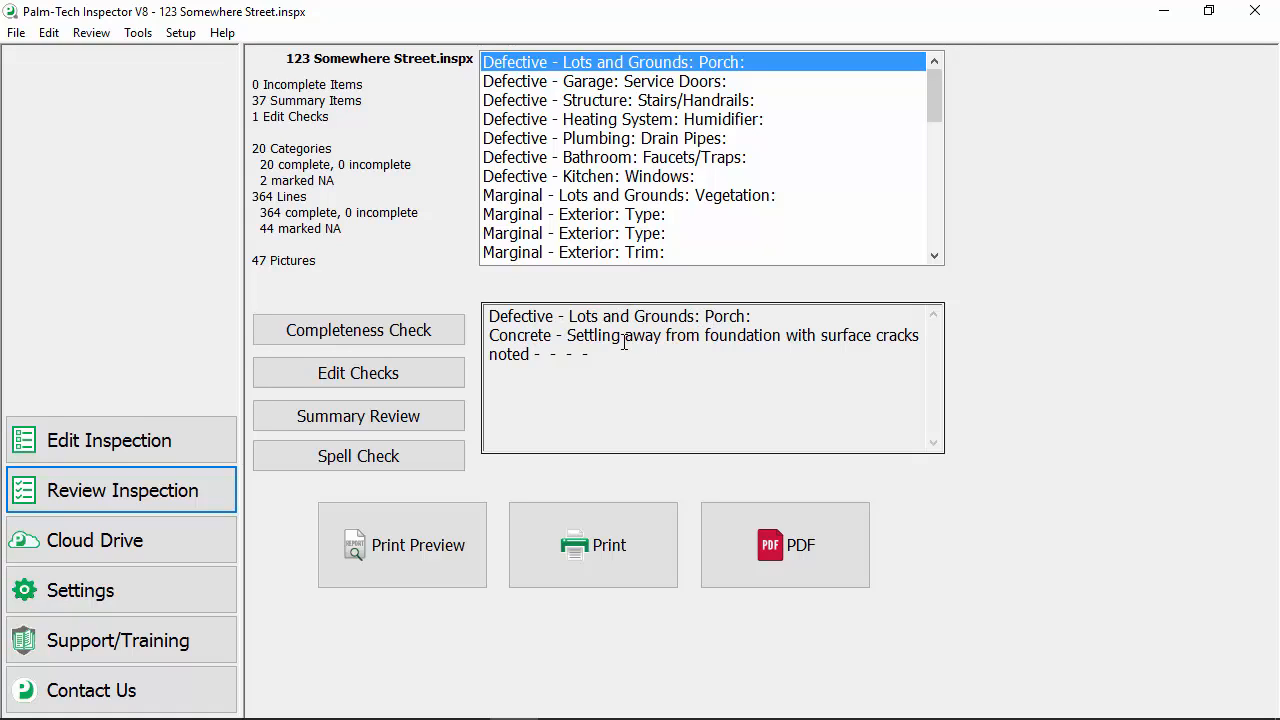
pyautogui.click(636, 197)
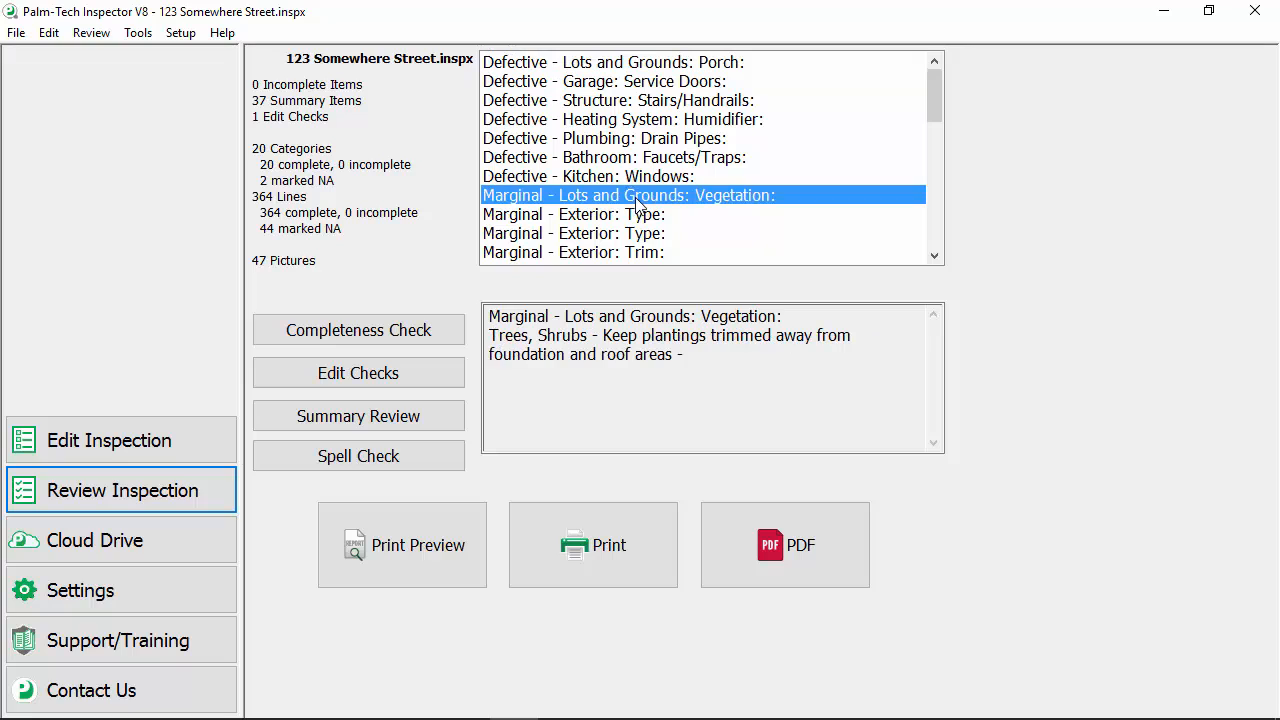
pyautogui.click(440, 452)
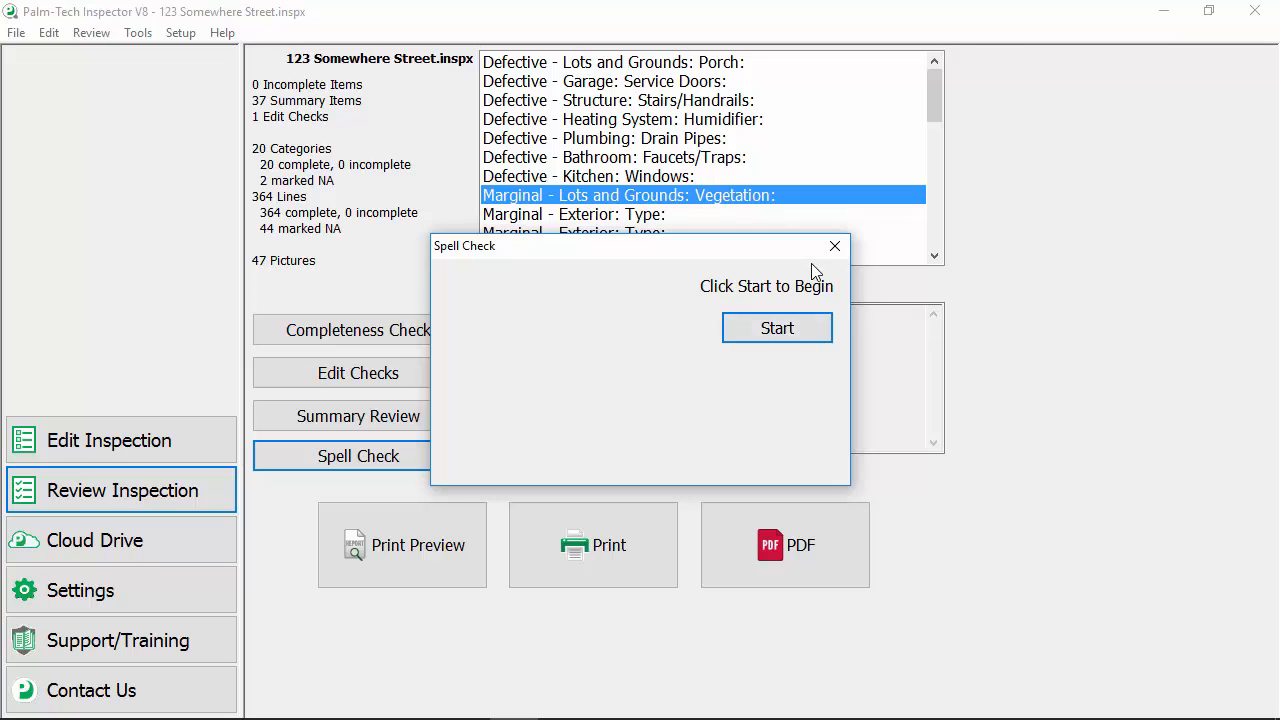
pyautogui.click(834, 246)
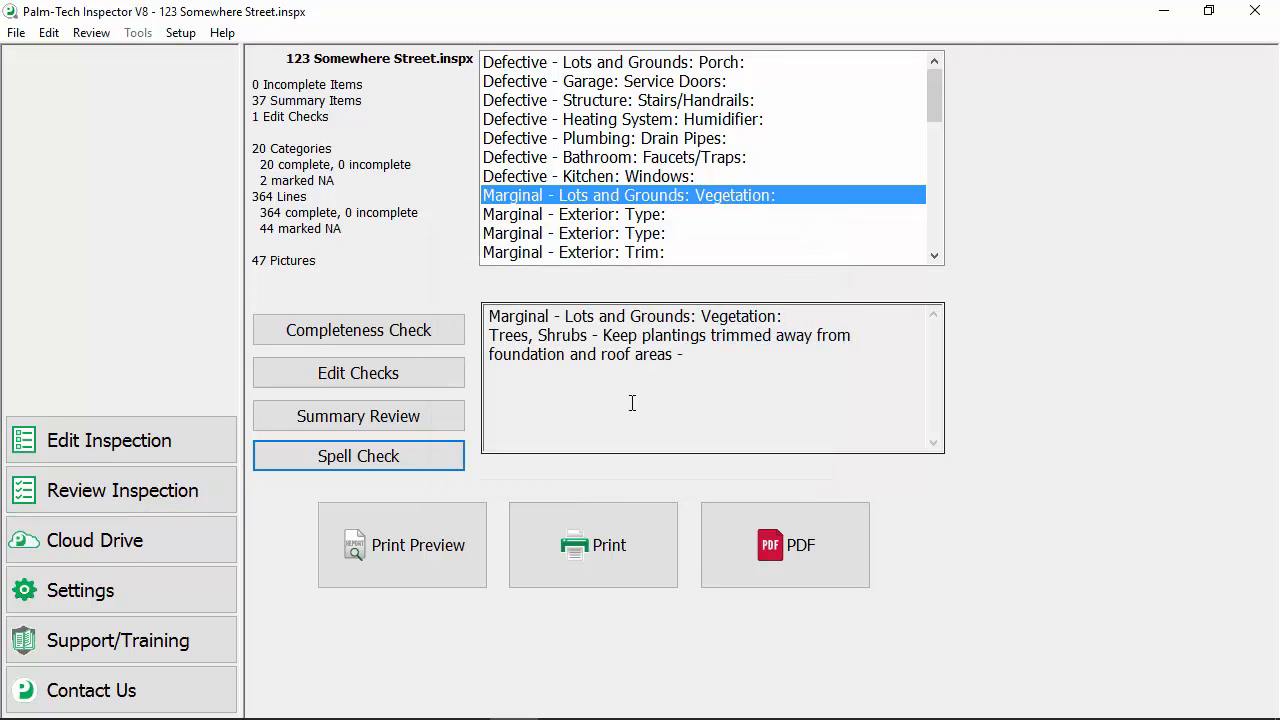
# Open the print preview with the existing cover sheet data and page through the report to the Electrical section.
pyautogui.click(451, 520)
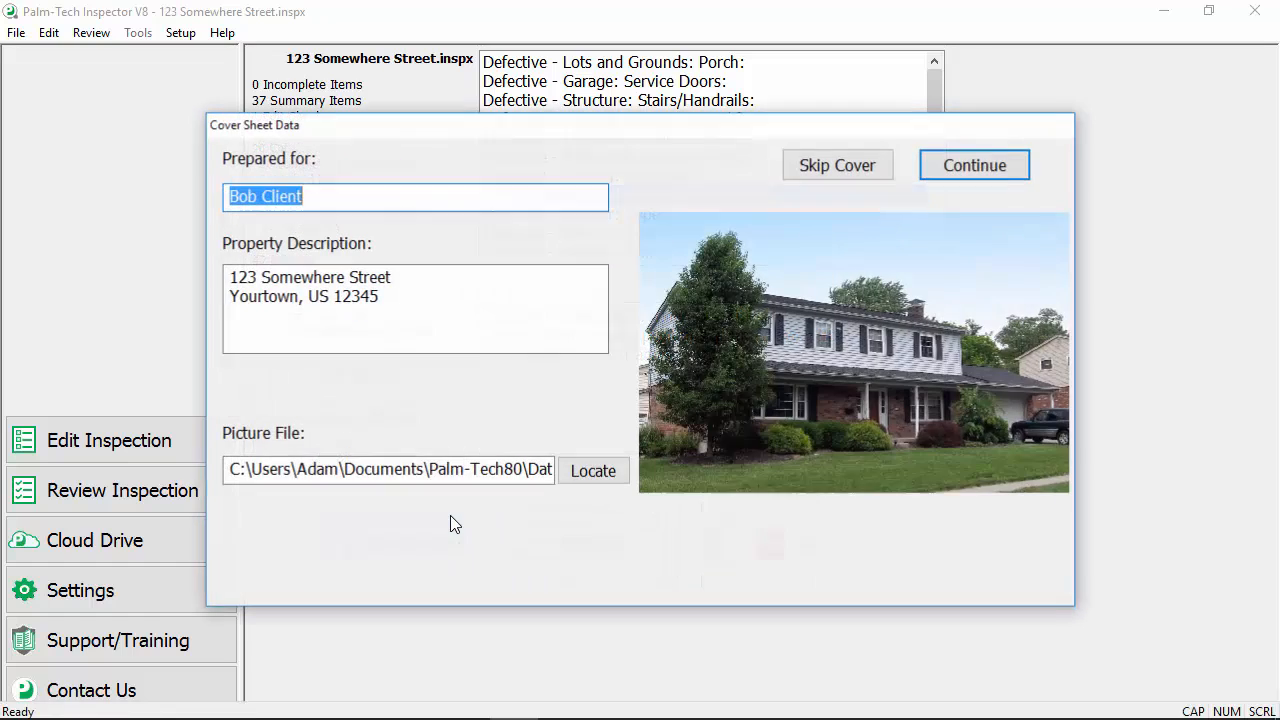
pyautogui.click(1015, 166)
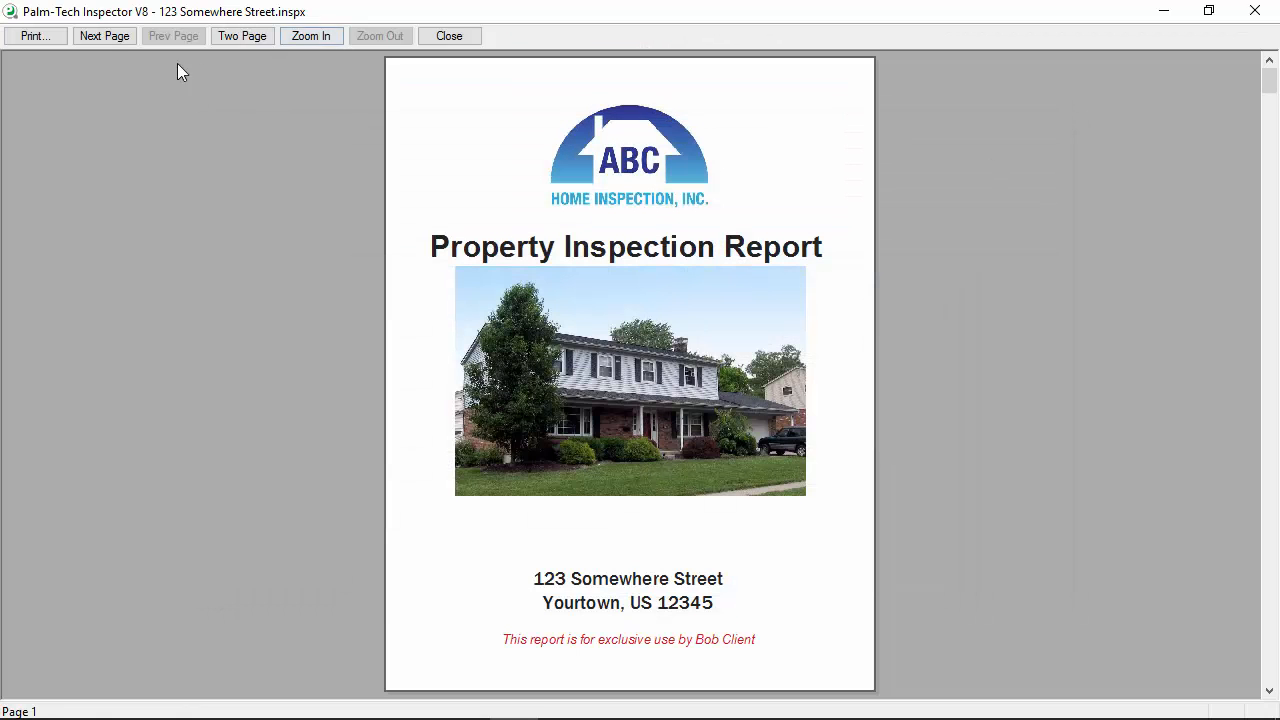
pyautogui.click(104, 37)
pyautogui.click(104, 37)
pyautogui.click(103, 37)
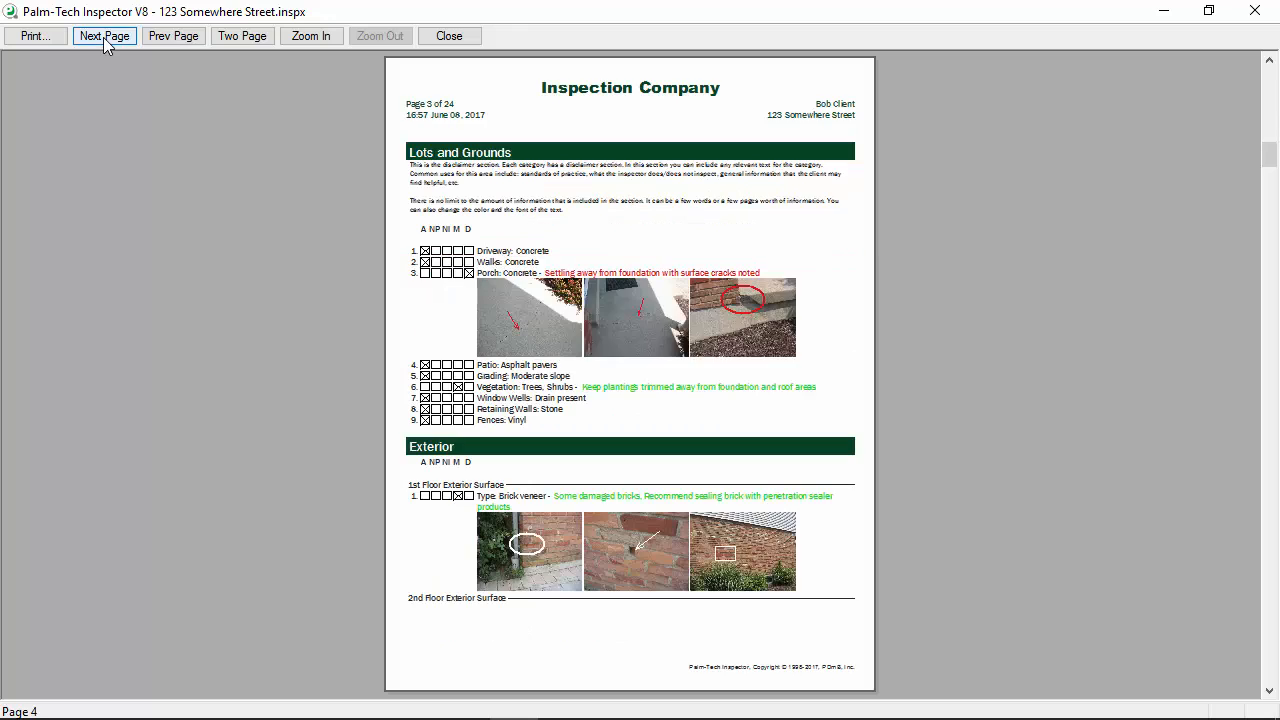
pyautogui.click(103, 37)
pyautogui.click(103, 37)
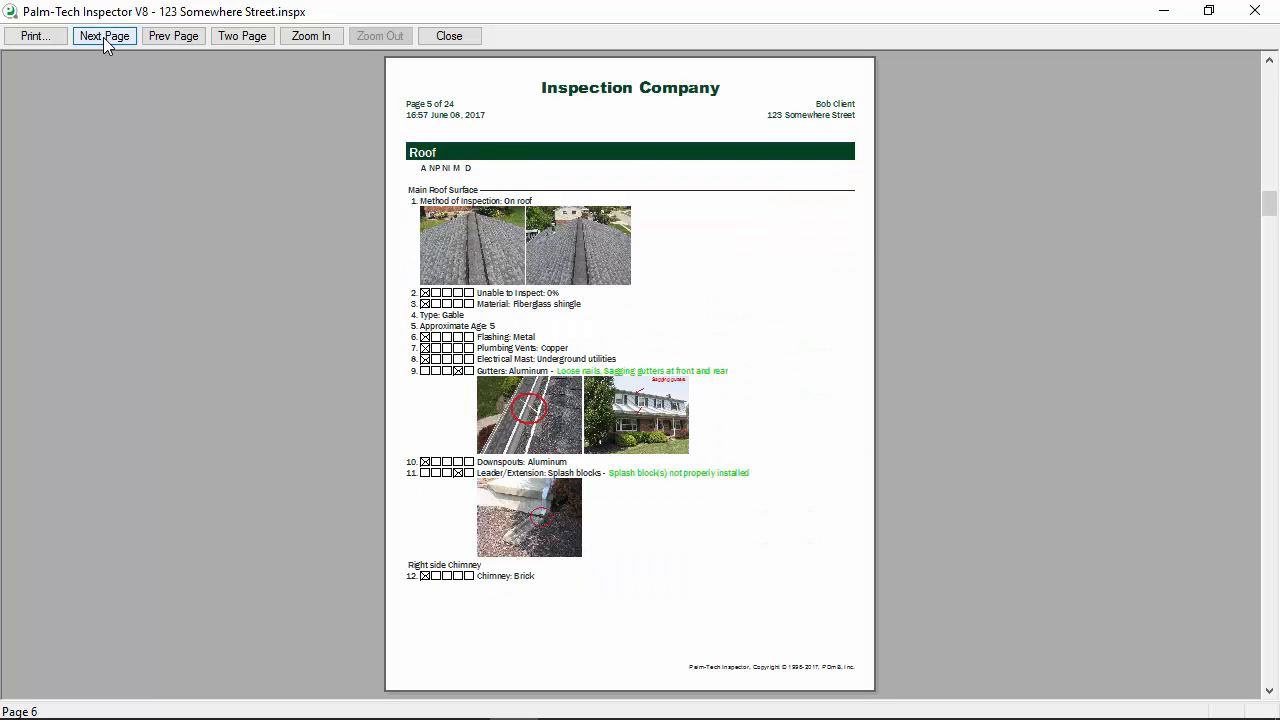
pyautogui.click(103, 37)
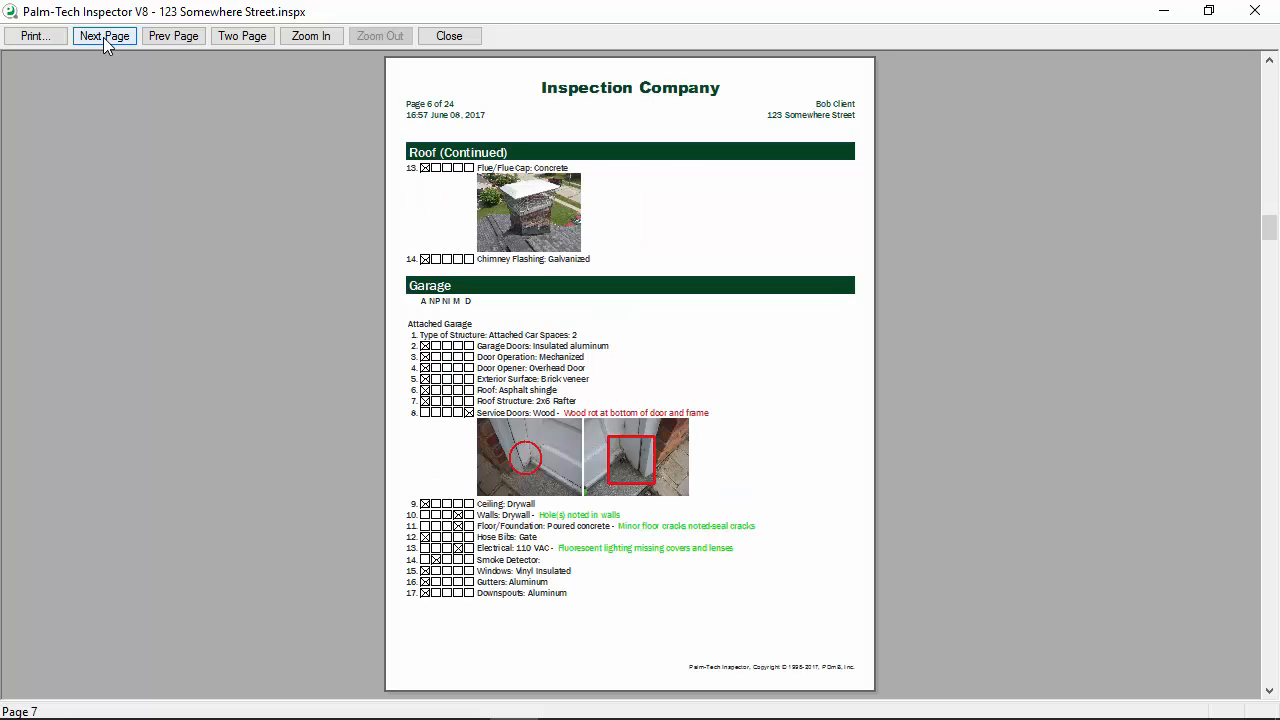
pyautogui.click(104, 37)
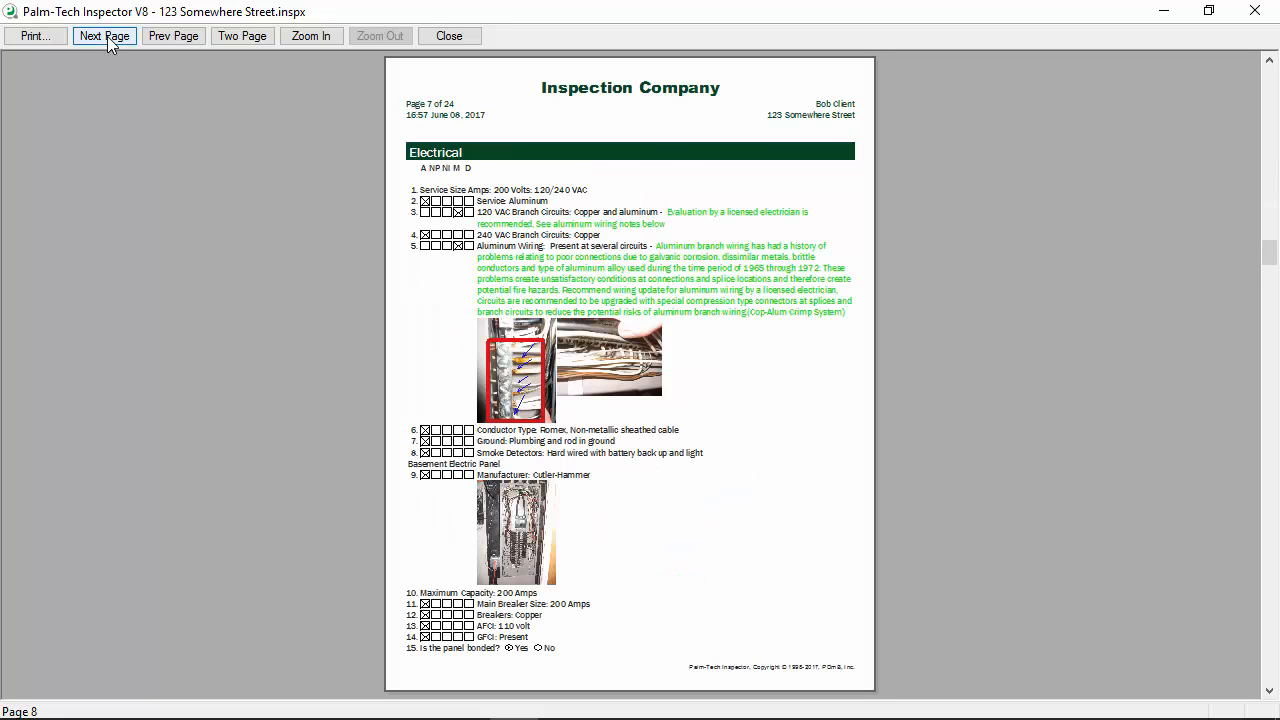